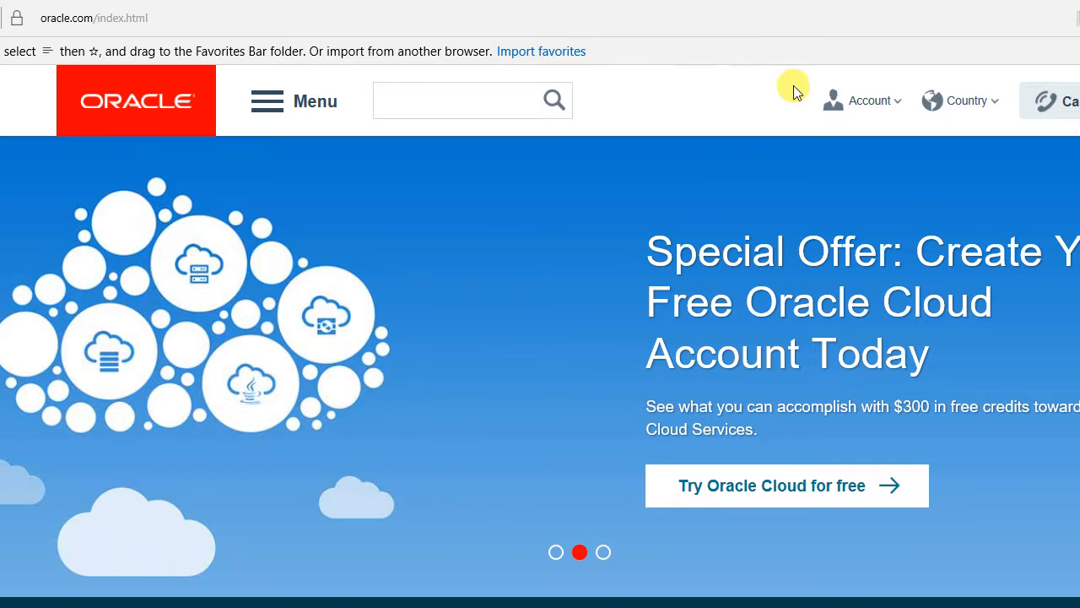
- Open Oracle's Database Software Downloads page through Menu > Trials and Downloads > Database
mouse_move(853, 90)
mouse_move(856, 109)
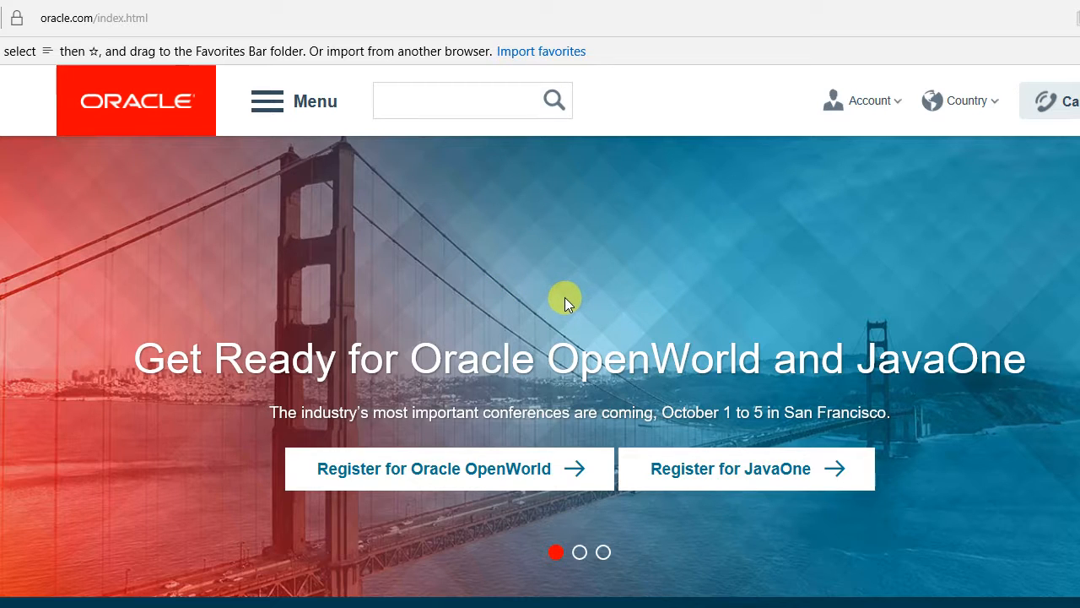
left_click(263, 105)
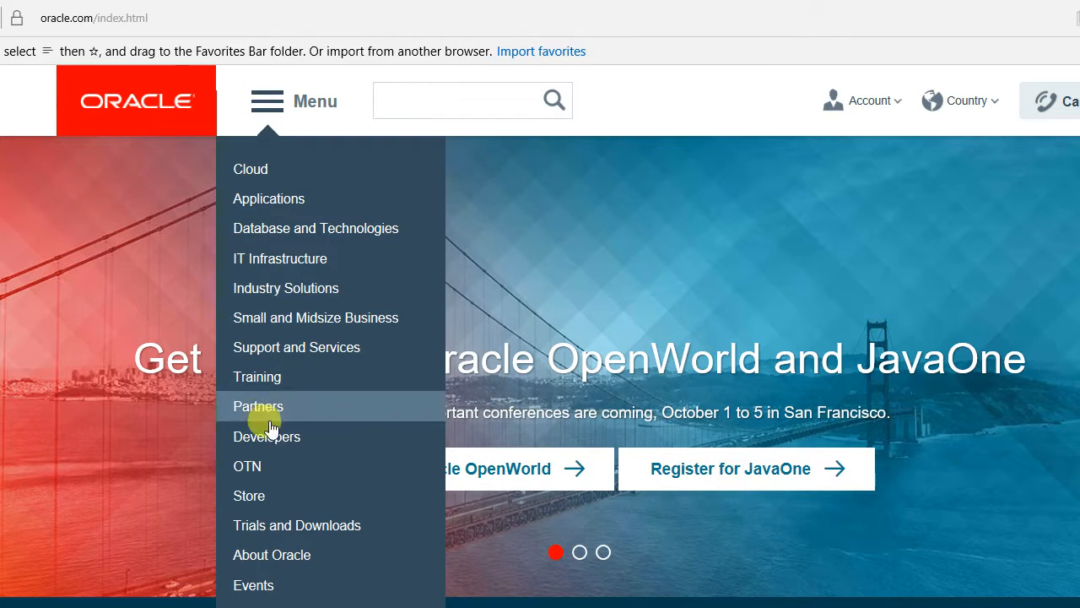
mouse_move(271, 524)
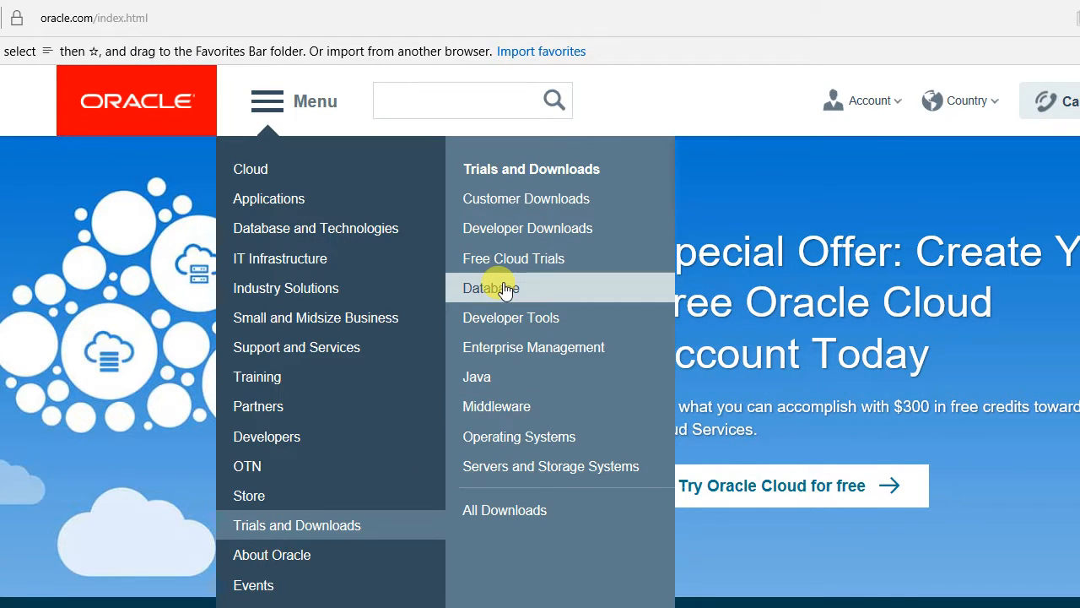
mouse_move(505, 290)
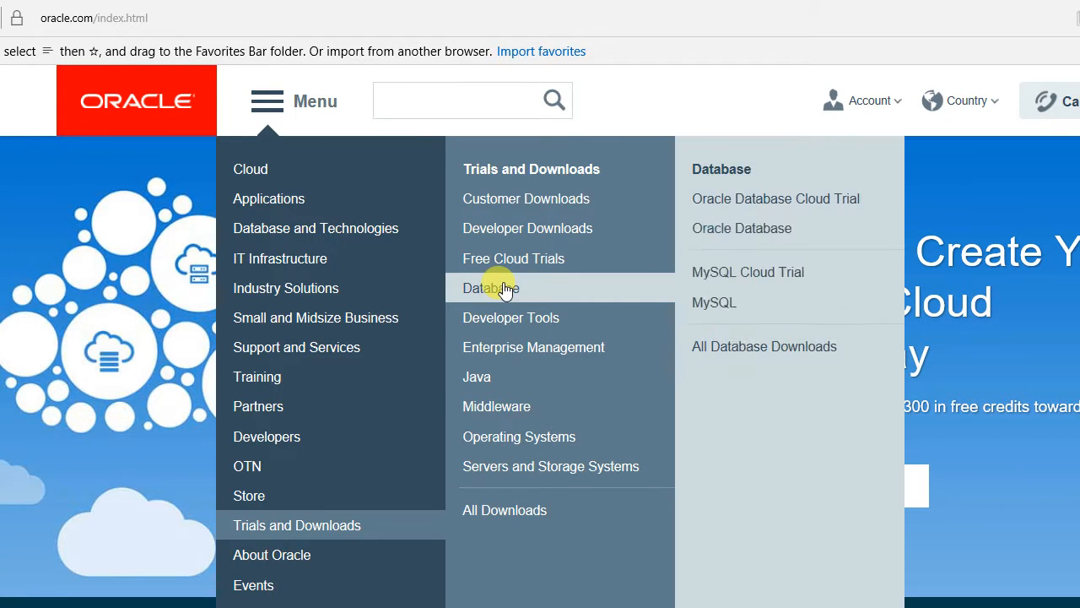
left_click(777, 231)
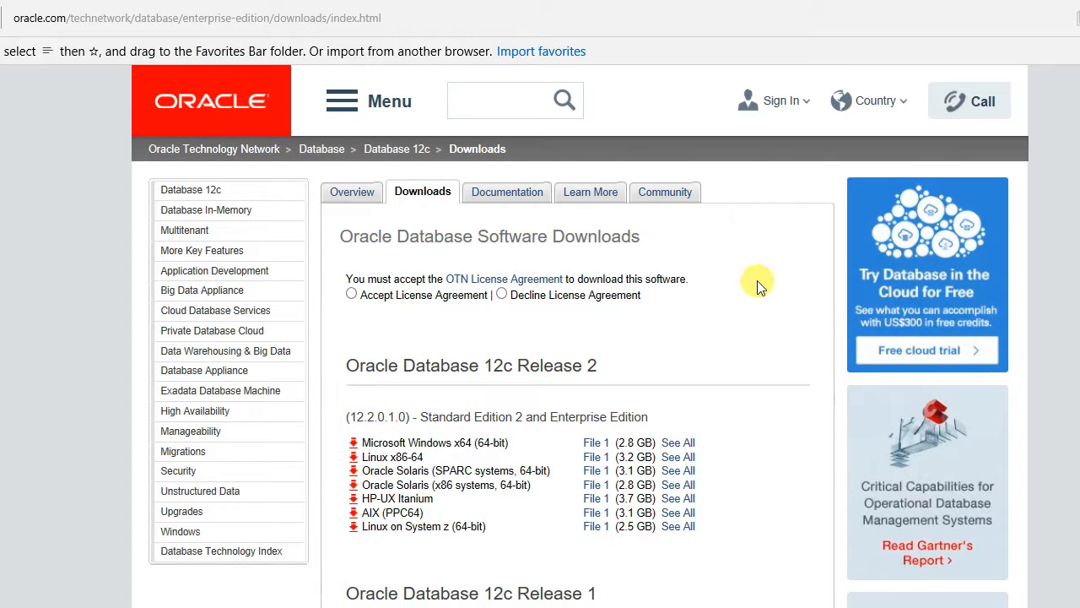
- Scroll down the downloads page and highlight the 11g Release 2 heading
scroll(676, 285, "down", 1)
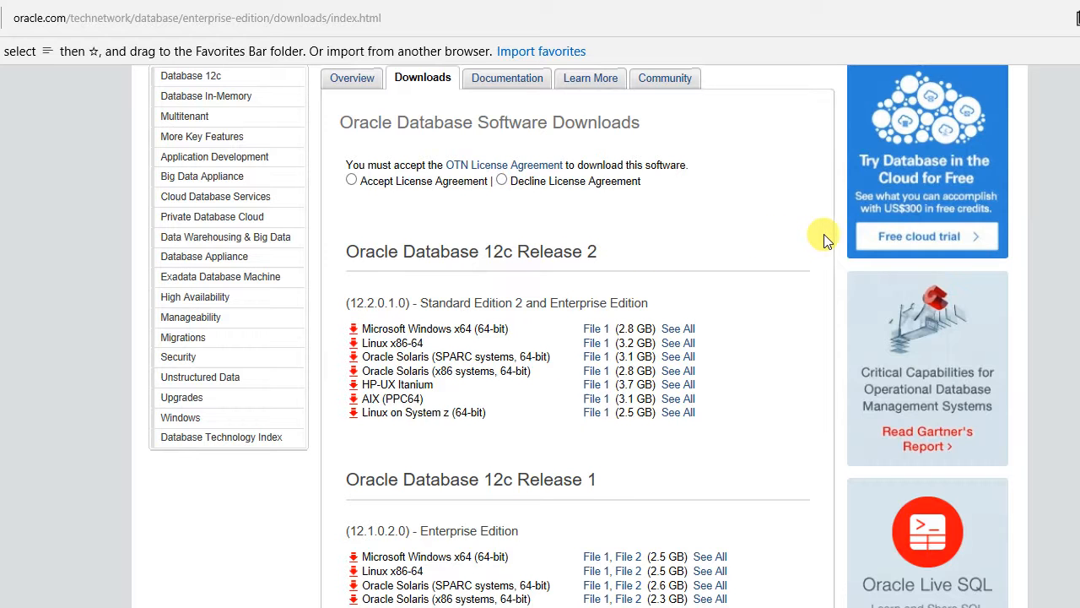
scroll(825, 247, "down", 4)
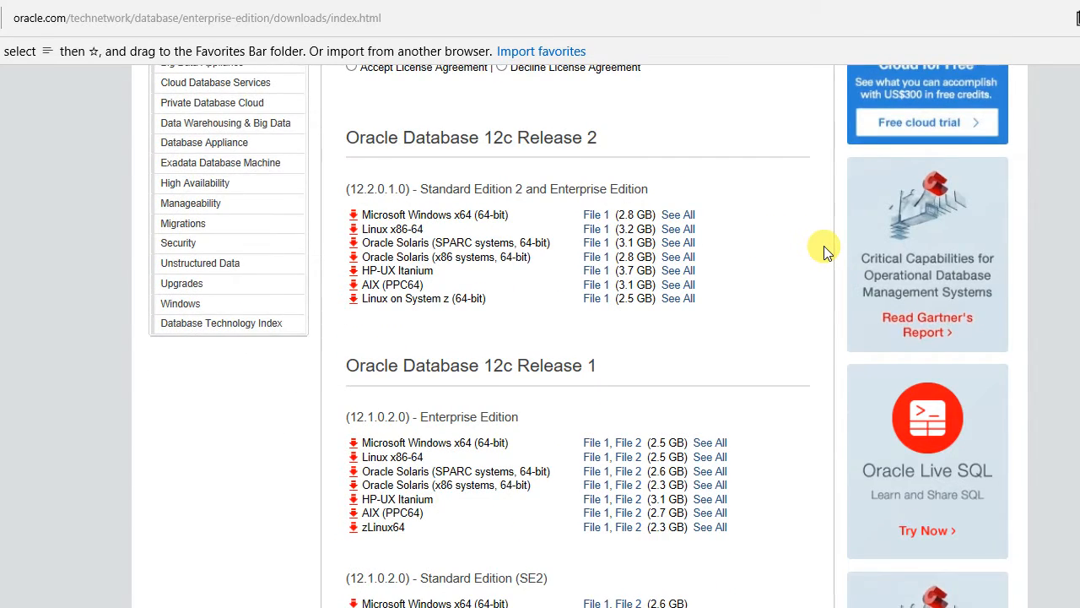
scroll(824, 246, "down", 4)
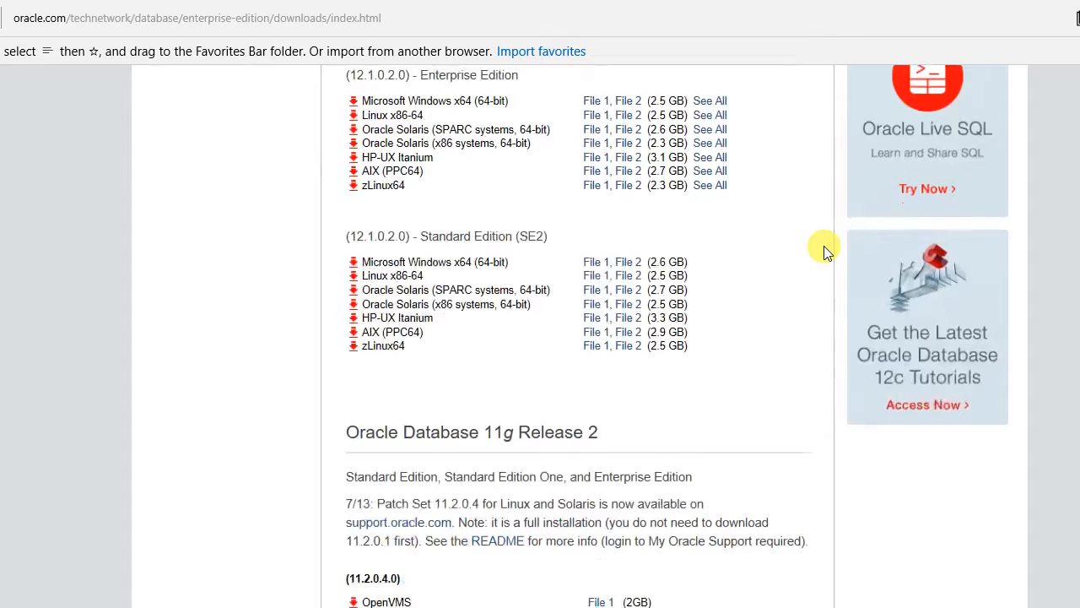
scroll(824, 246, "down", 1)
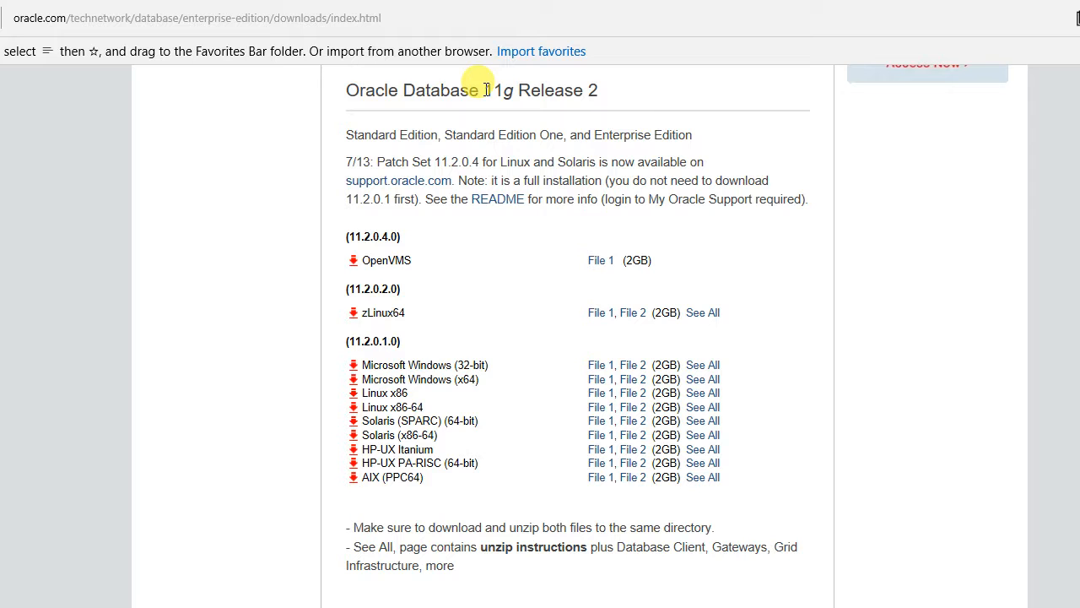
left_click_drag(483, 91, 609, 93)
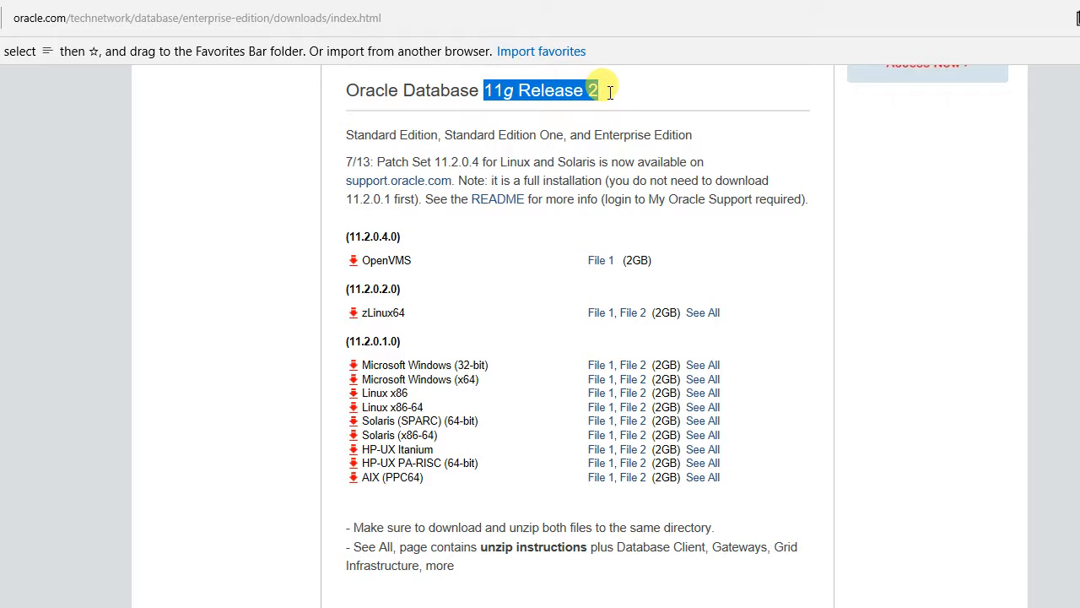
left_click(729, 106)
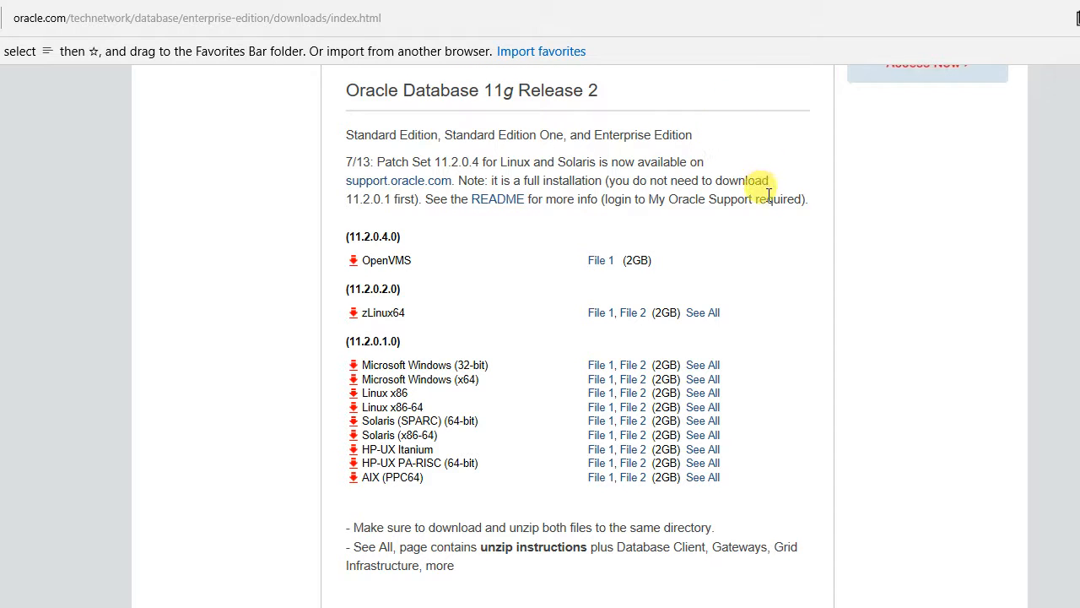
- Scroll further to the Oracle Database 11g Express Edition heading and highlight 'Express Edition'
scroll(772, 211, "down", 3)
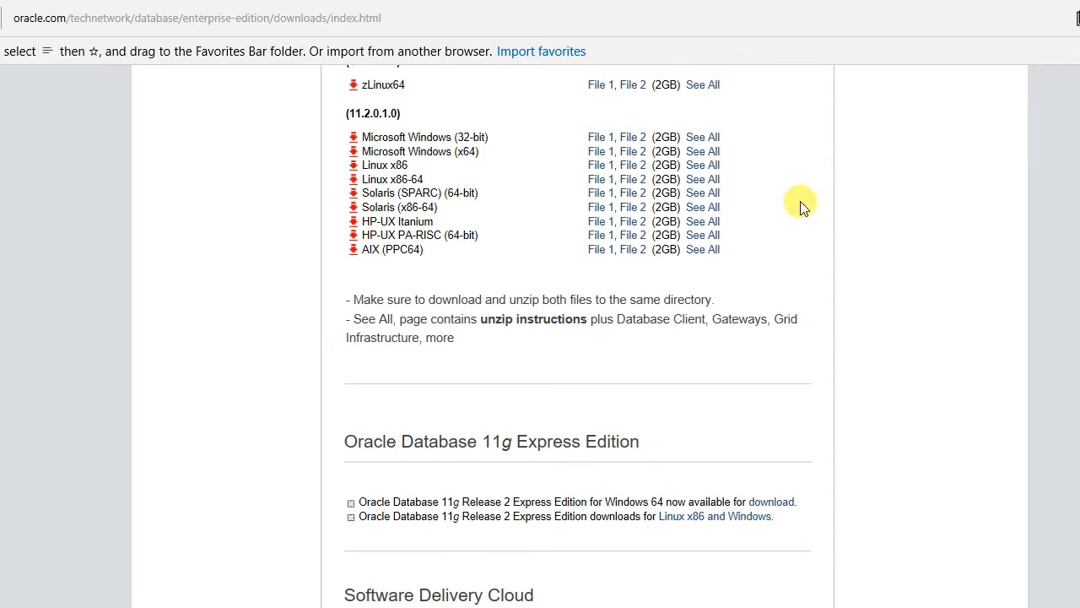
scroll(718, 90, "up", 6)
scroll(747, 202, "up", 6)
scroll(935, 229, "down", 8)
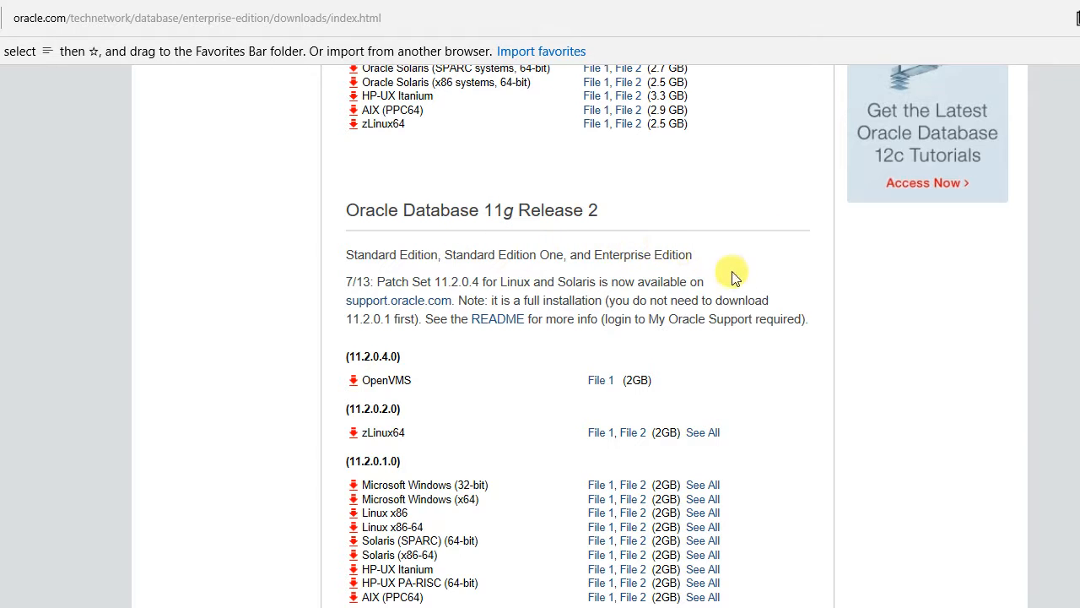
scroll(732, 288, "down", 4)
scroll(731, 291, "down", 4)
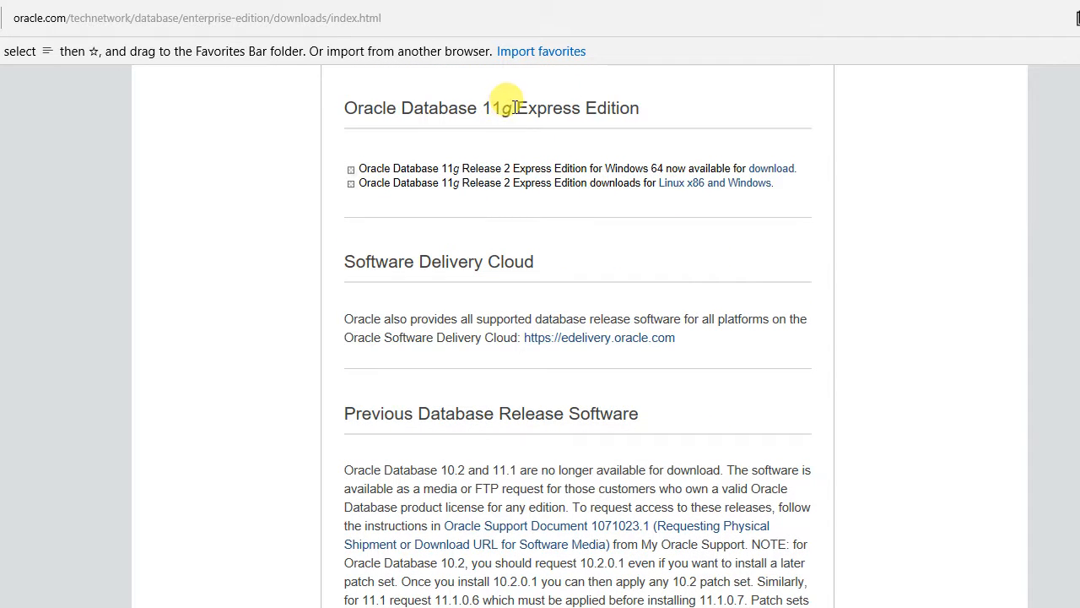
left_click_drag(513, 107, 671, 101)
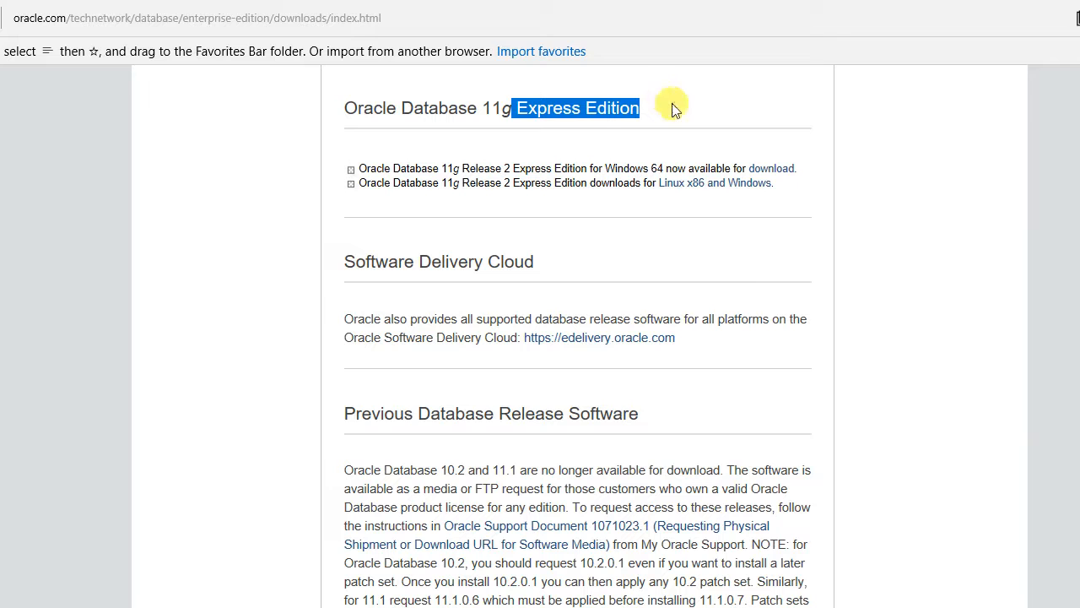
left_click(831, 122)
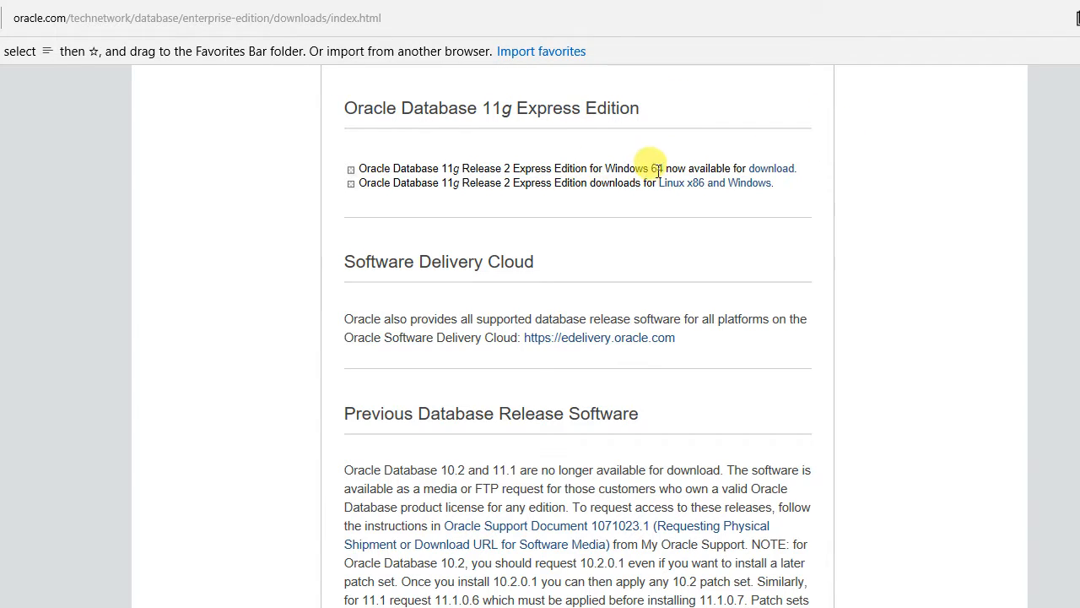
- Accept the license agreement and download Express Edition 11g Release 2 for Windows x64
left_click(775, 168)
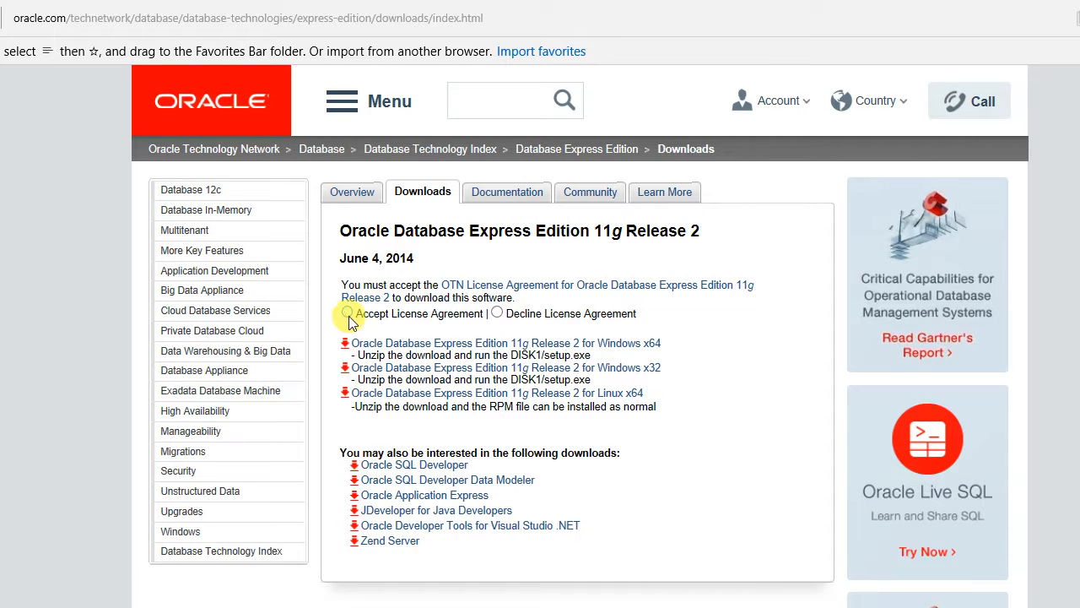
left_click(347, 312)
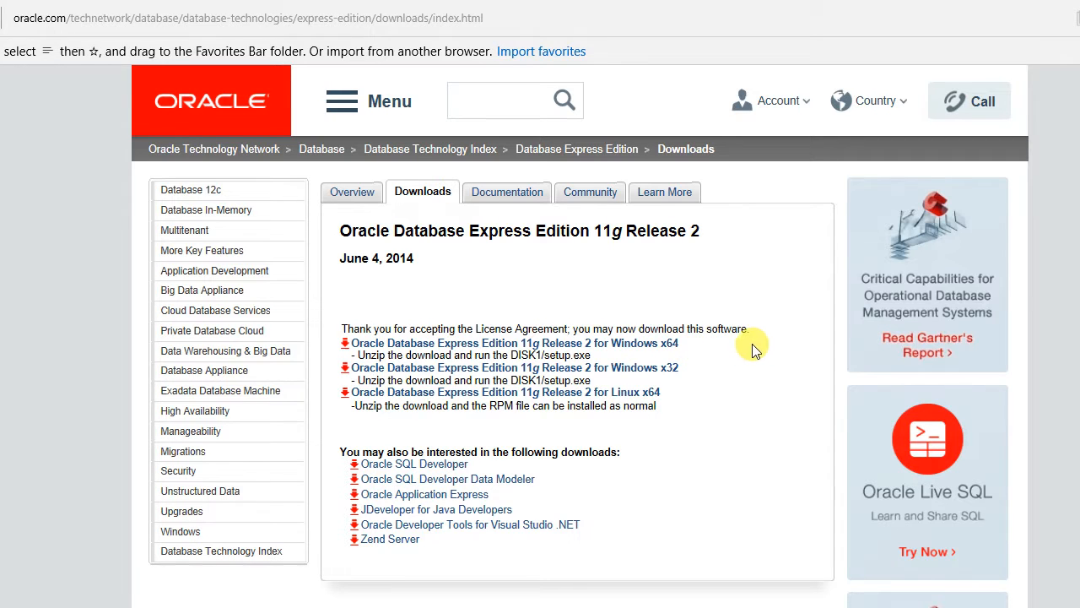
left_click(656, 346)
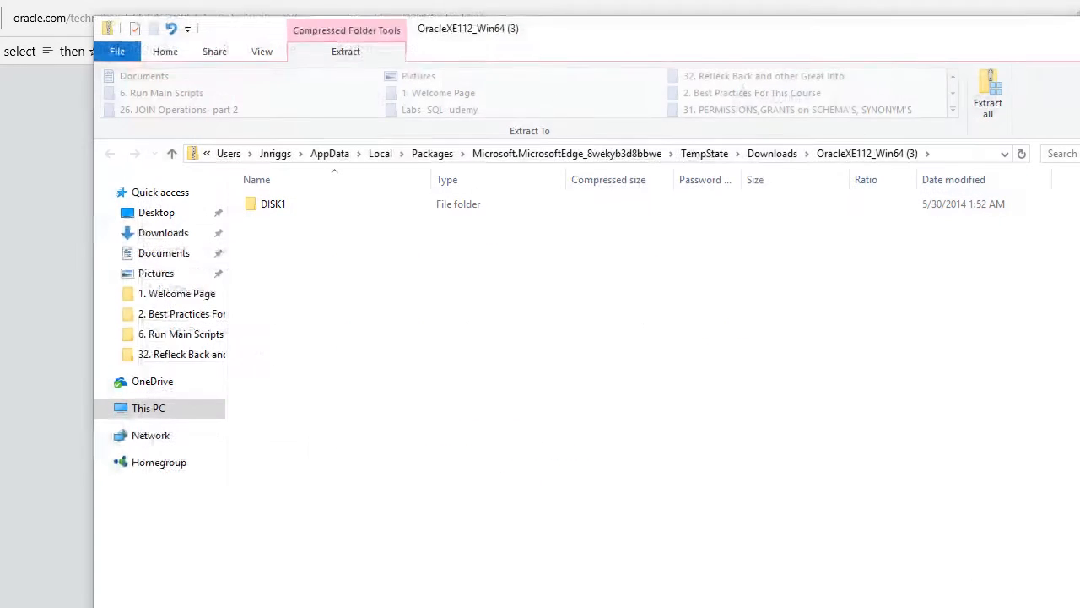
- Open the OracleXE112_Win64 package's DISK1 folder and select the setup application
left_click(282, 210)
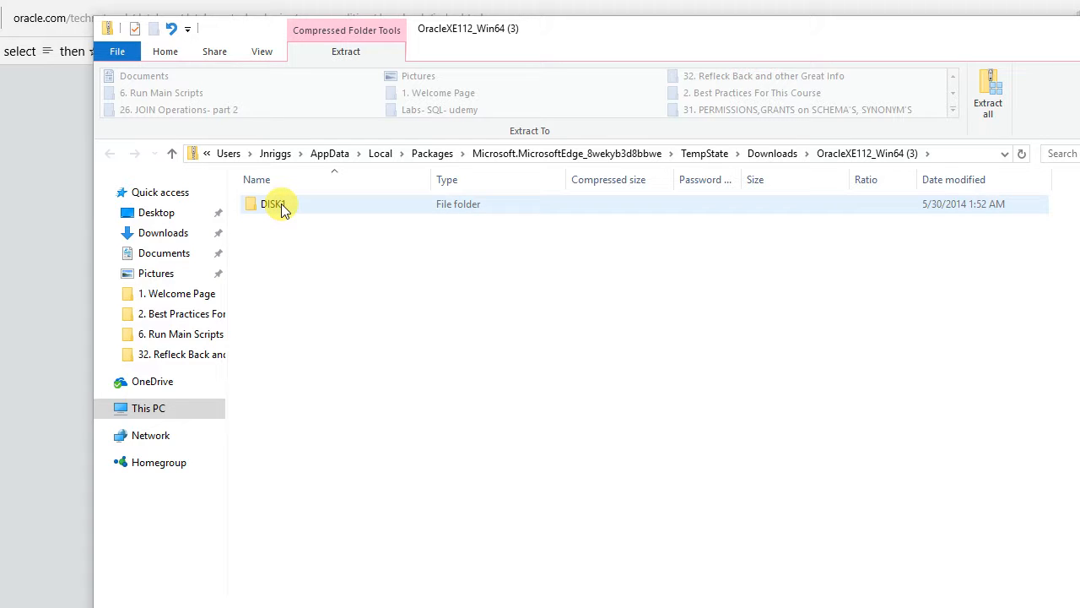
double_click(281, 205)
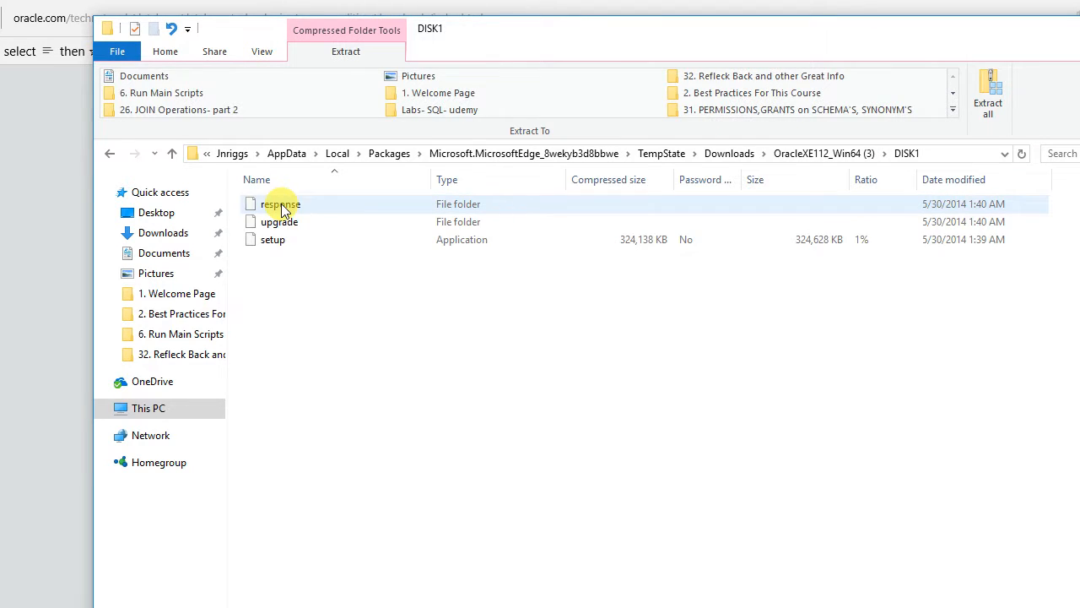
left_click(288, 243)
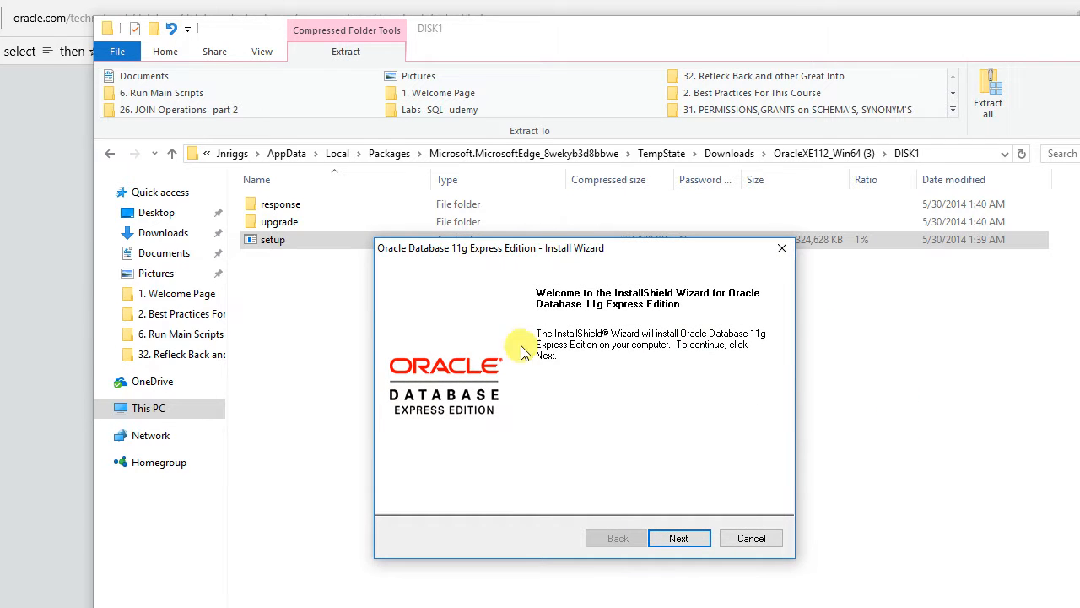
- Accept the installer's license terms and install to C:\oraclexe\, confirming the non-empty folder
left_click(680, 538)
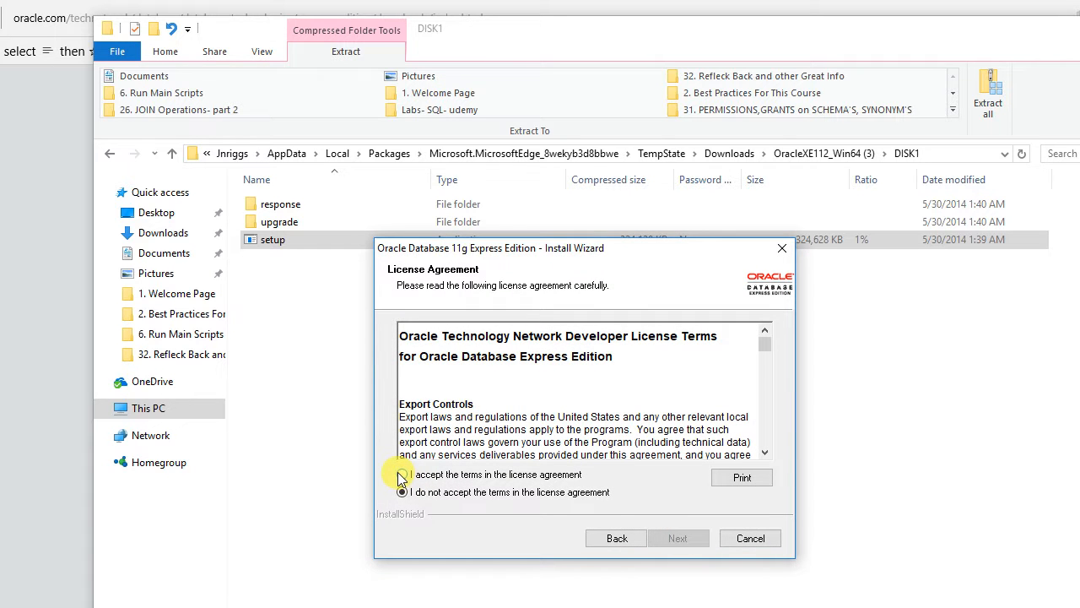
left_click(401, 475)
left_click(688, 539)
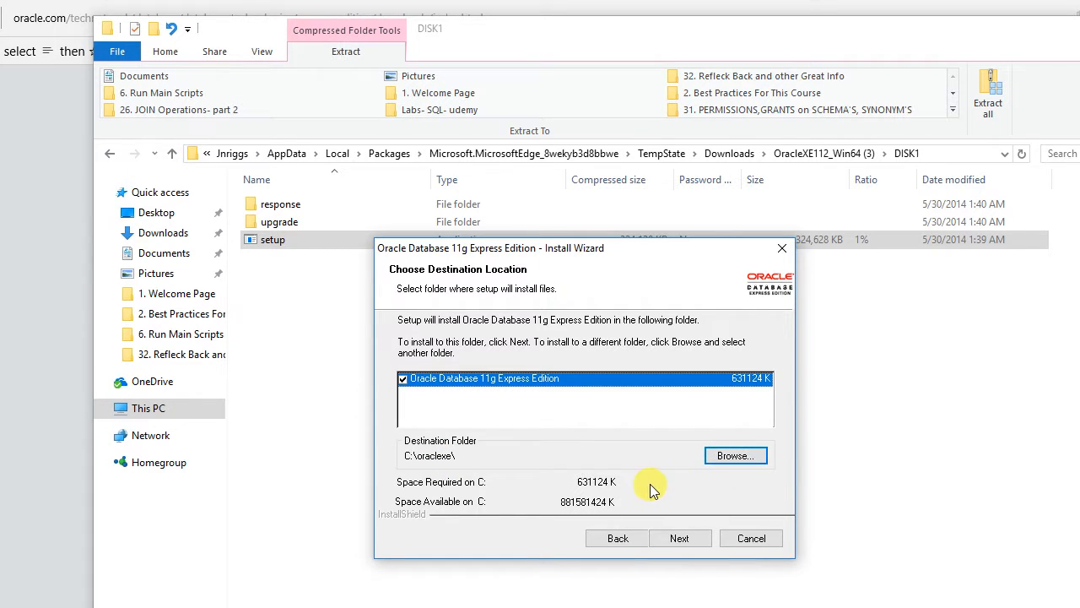
left_click(684, 542)
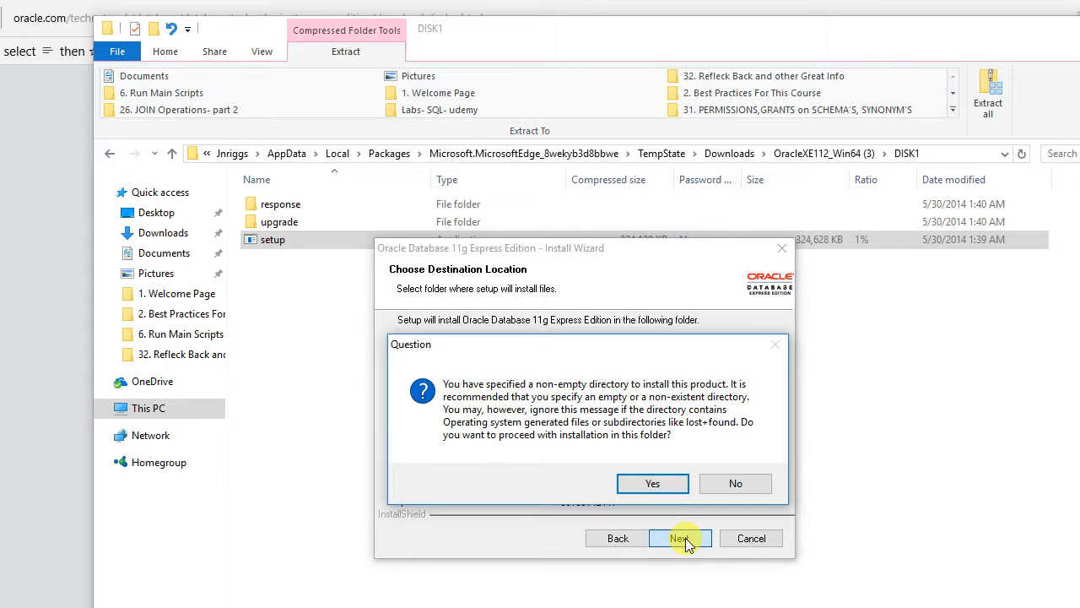
left_click(655, 484)
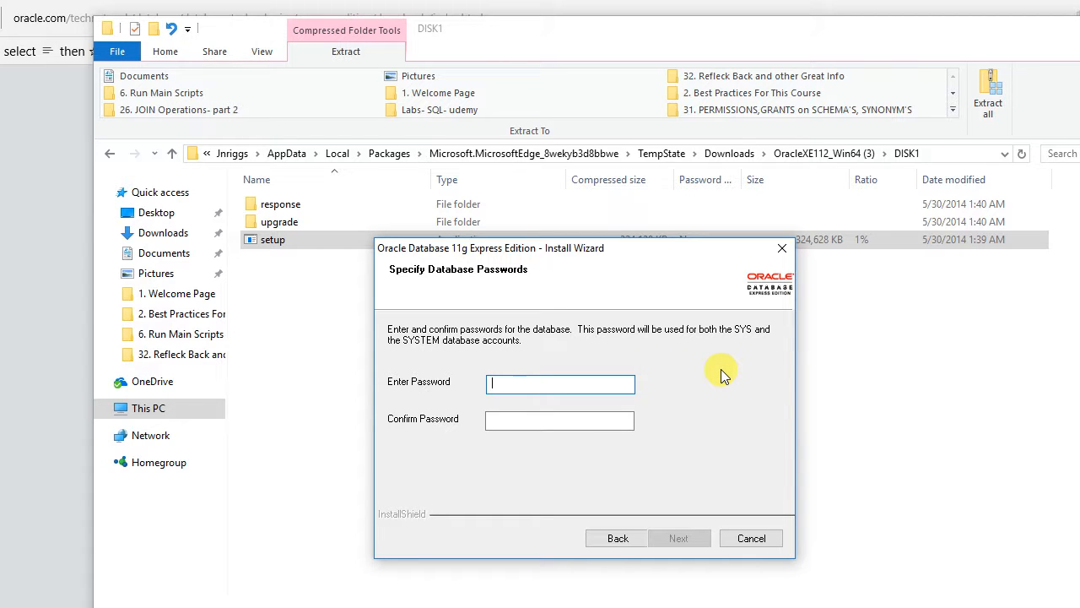
- Enter and confirm the SYS and SYSTEM database password, then continue to Summary
type("●●●●●●")
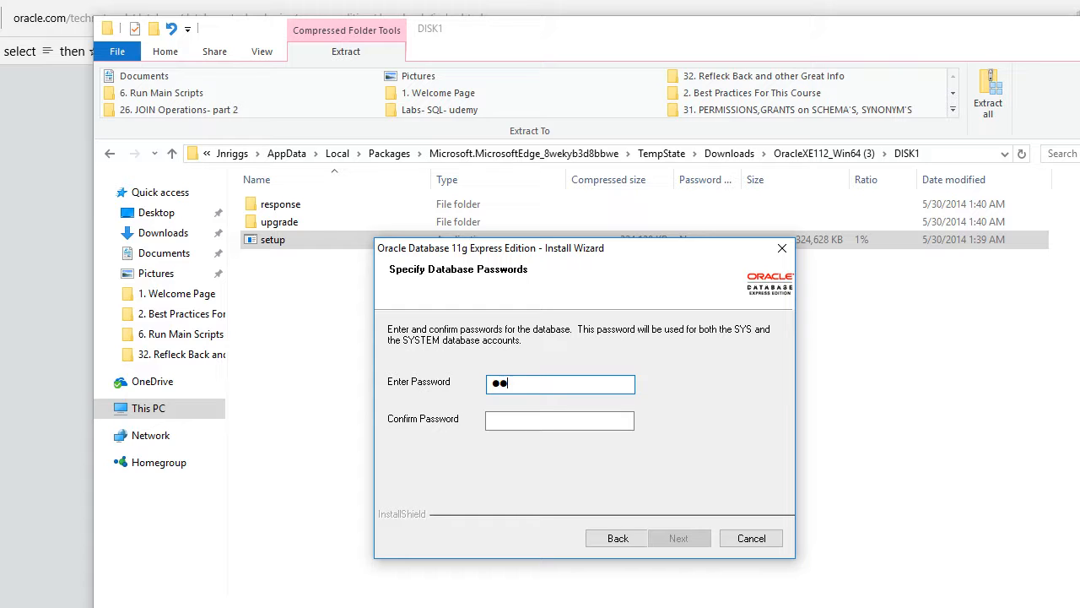
type("●●●")
key("Tab")
type("●●●●●")
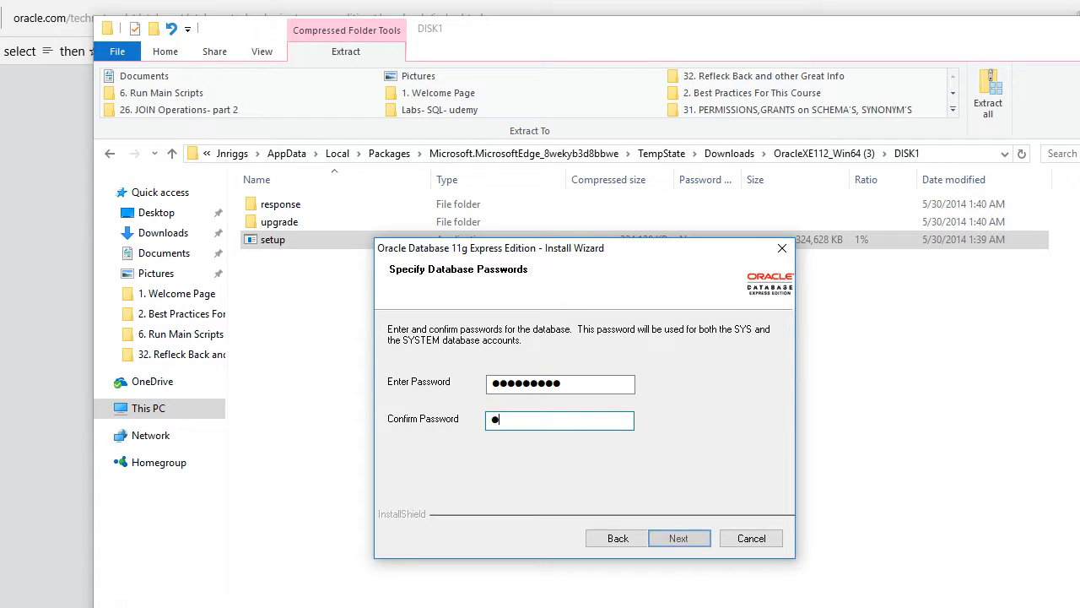
type("●●●●")
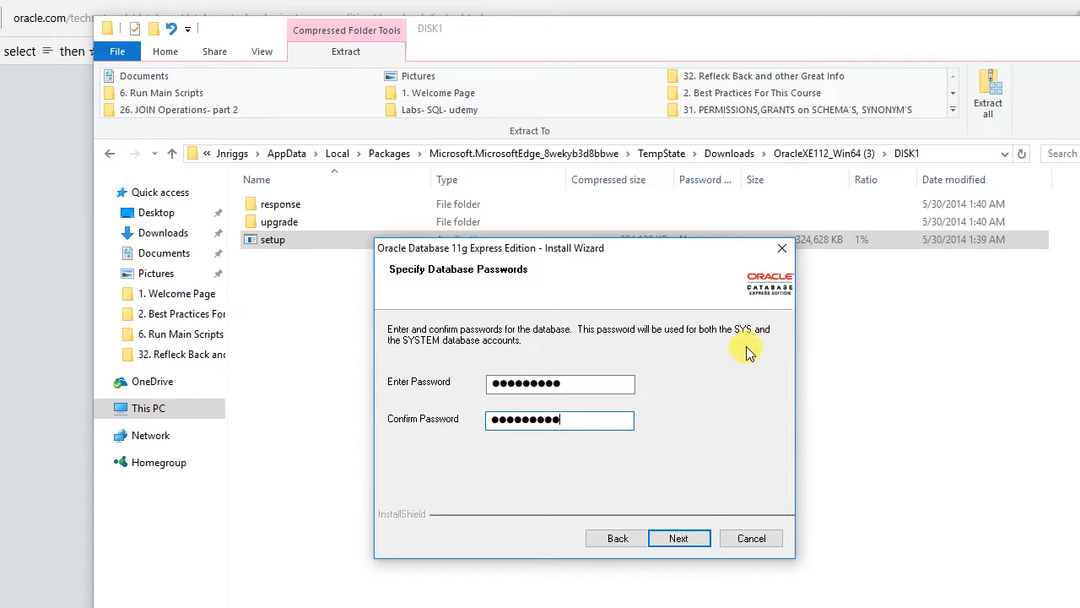
left_click(688, 539)
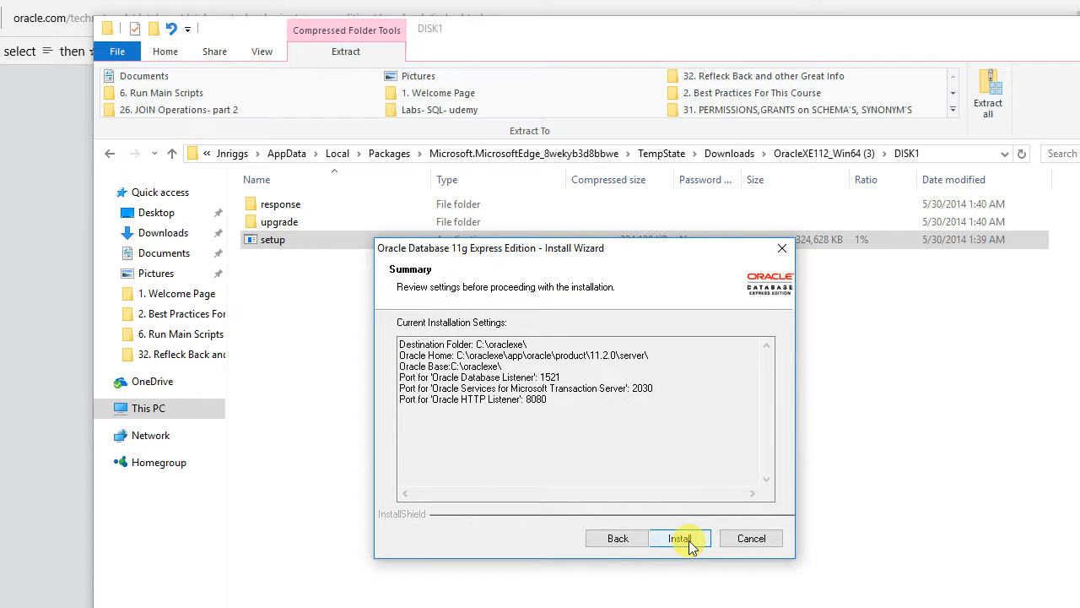
- Install Oracle Database 11g Express Edition to C:\oraclexe\ and close the finished wizard
left_click(680, 539)
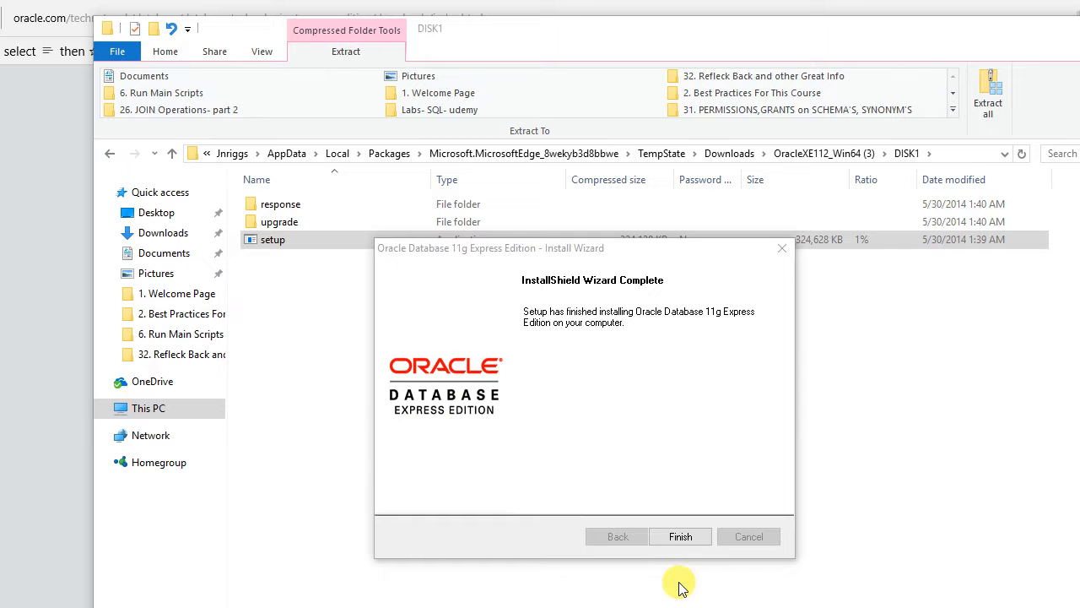
left_click(682, 537)
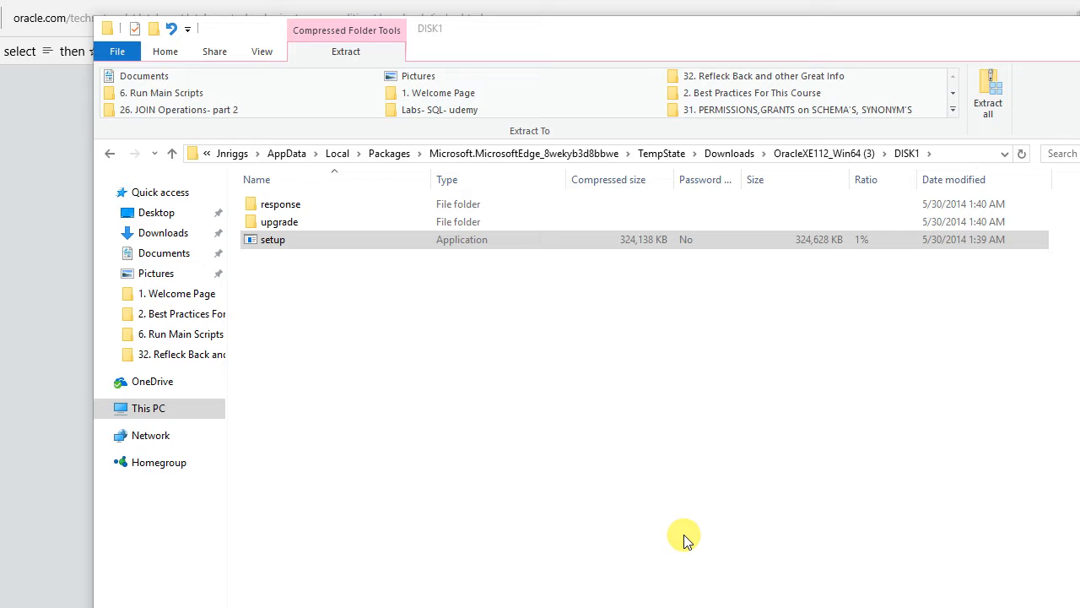